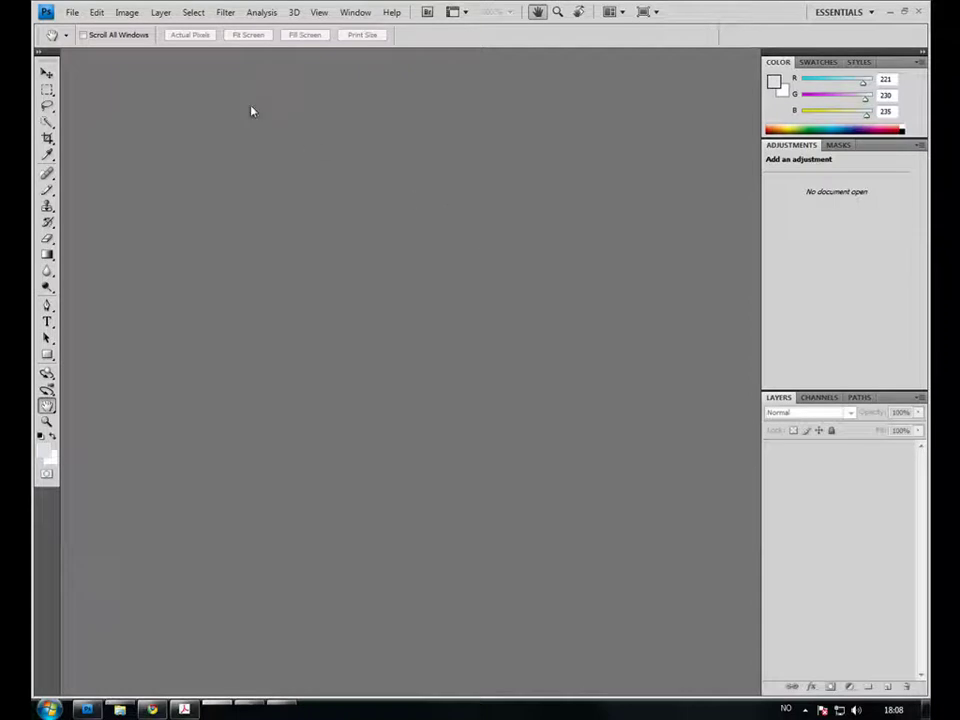
Step: Open Bilde1.jpg from the NoX folder via the File menu, then close it again
{"action": "left_click", "coordinate": [72, 13]}
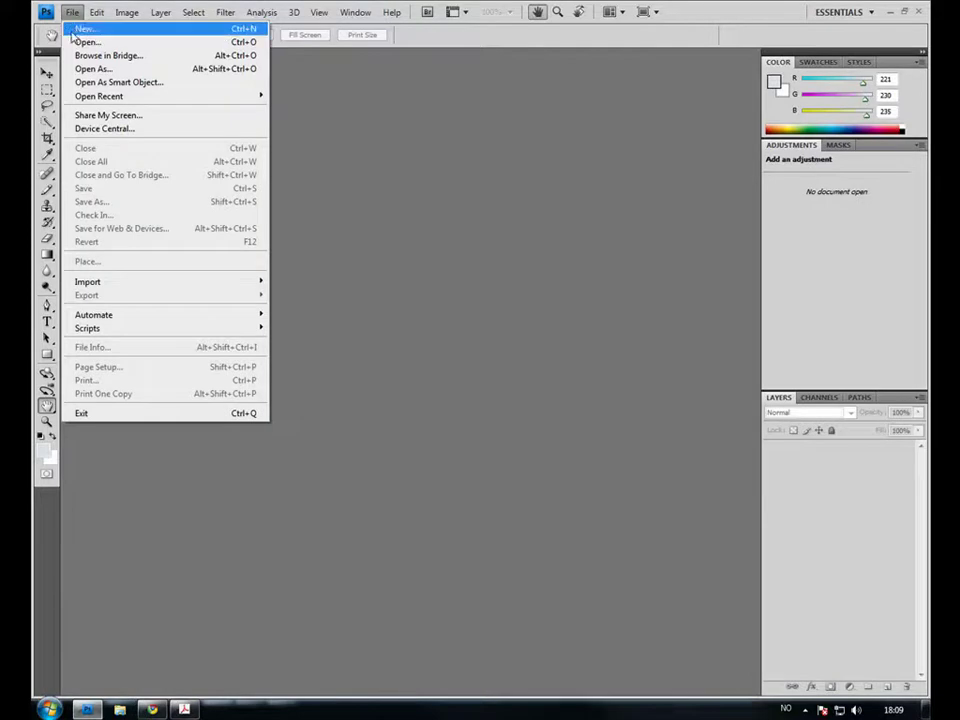
{"action": "left_click", "coordinate": [80, 44]}
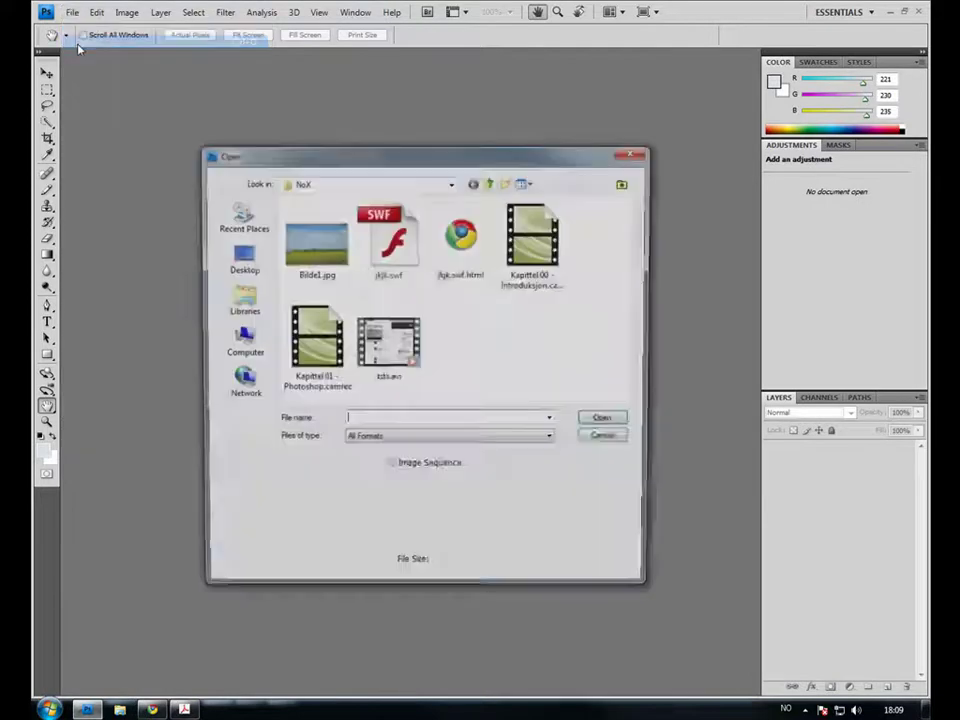
{"action": "left_click_drag", "start_coordinate": [284, 157], "coordinate": [279, 162]}
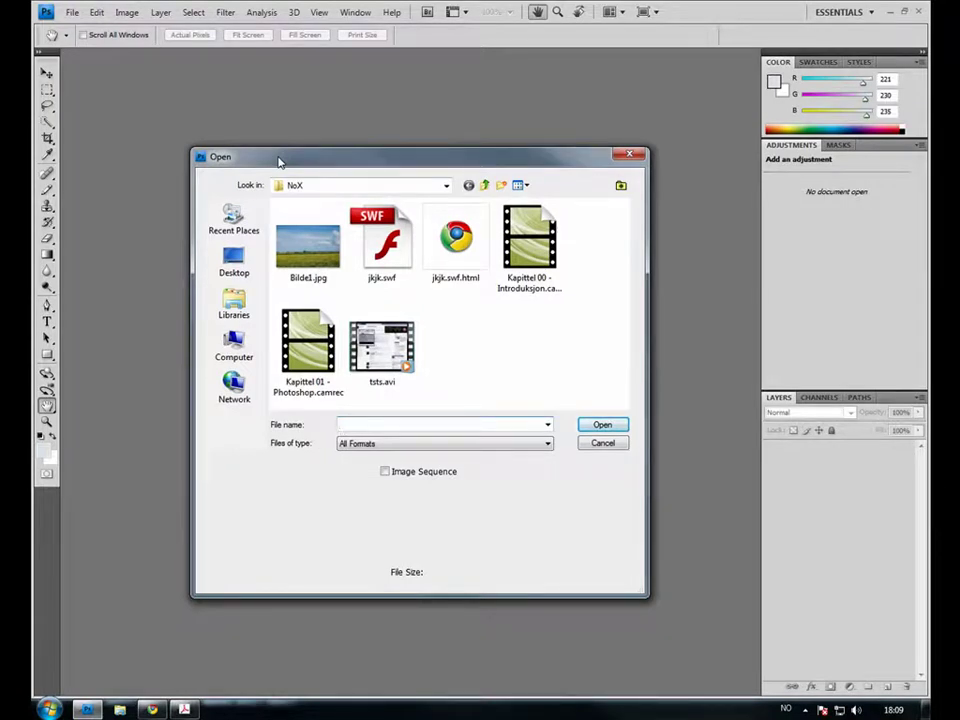
{"action": "left_click", "coordinate": [314, 265]}
{"action": "double_click", "coordinate": [314, 265]}
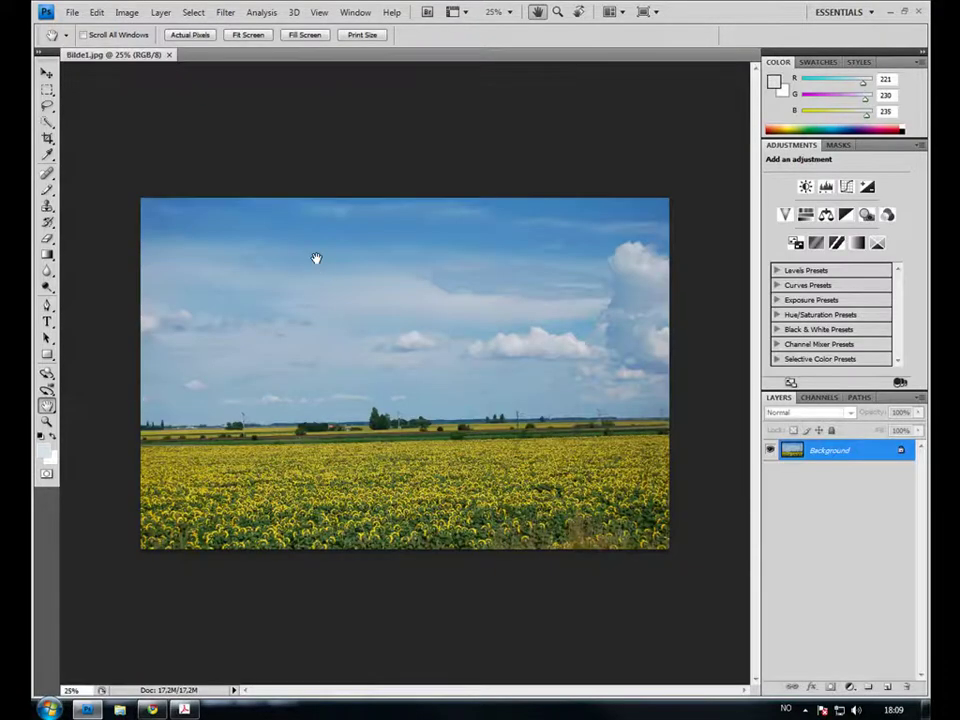
{"action": "left_click", "coordinate": [169, 55]}
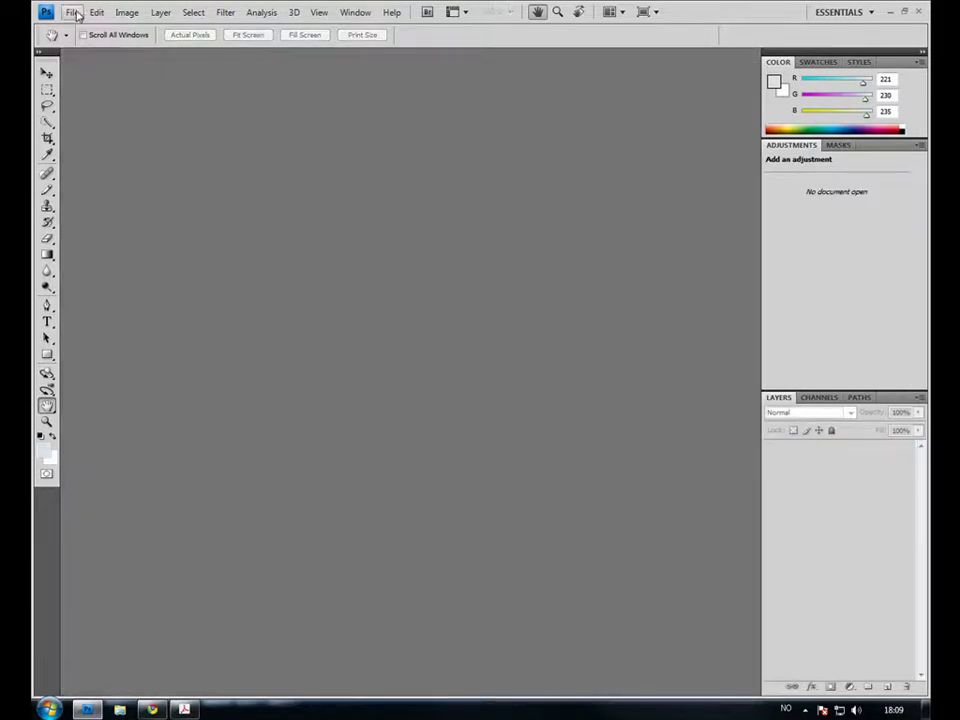
Step: Bring up the Open dialog from the empty workspace, cancel it, then bring it up again
{"action": "left_click", "coordinate": [74, 13]}
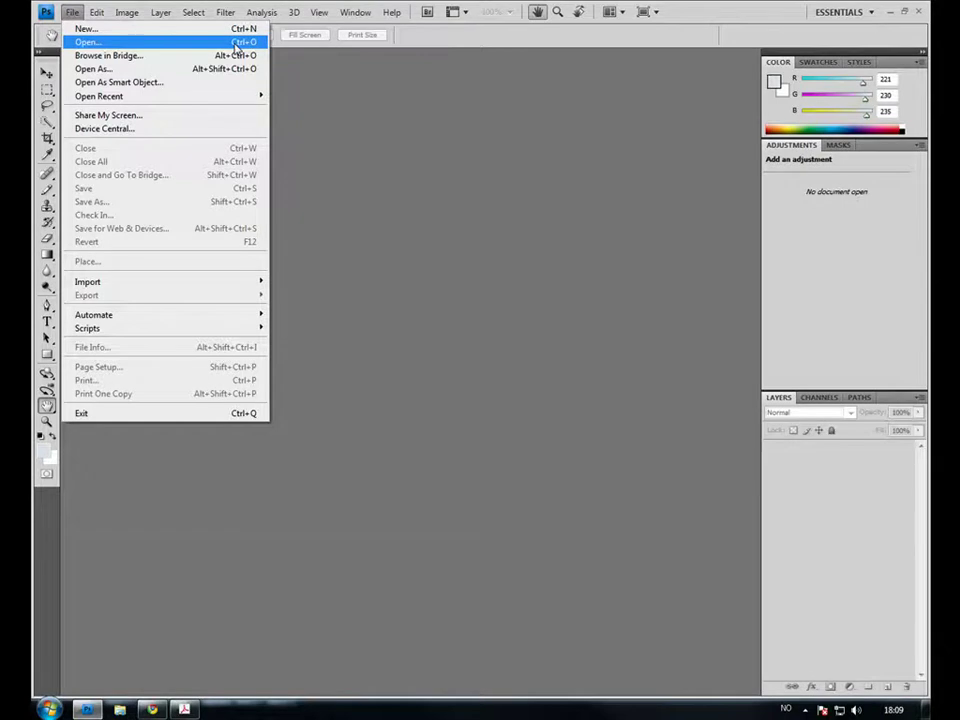
{"action": "left_click", "coordinate": [363, 160]}
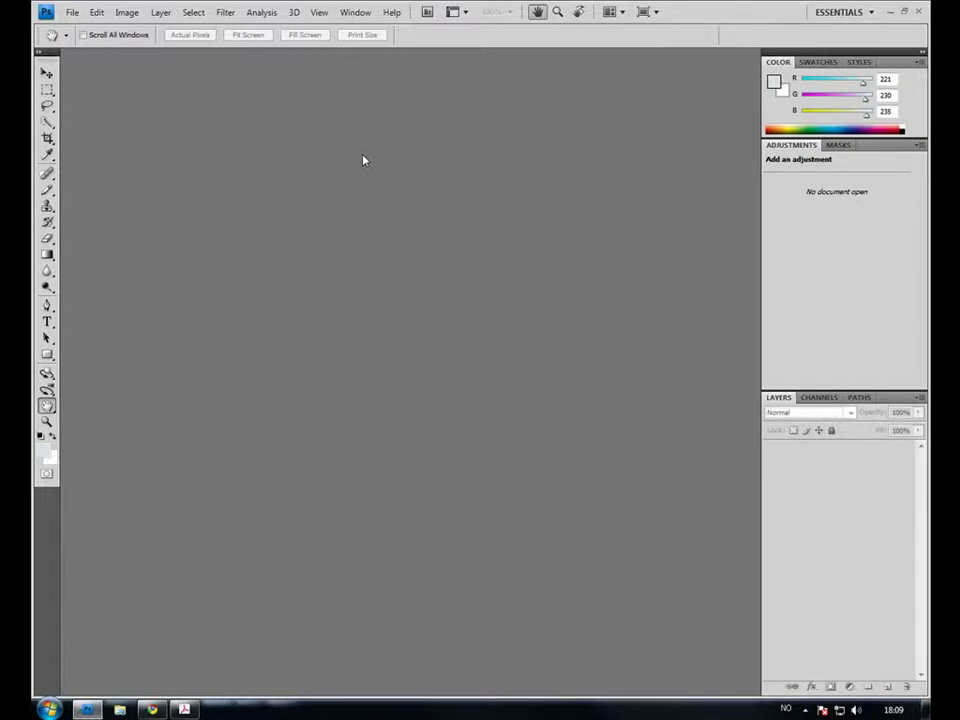
{"action": "double_click", "coordinate": [363, 160]}
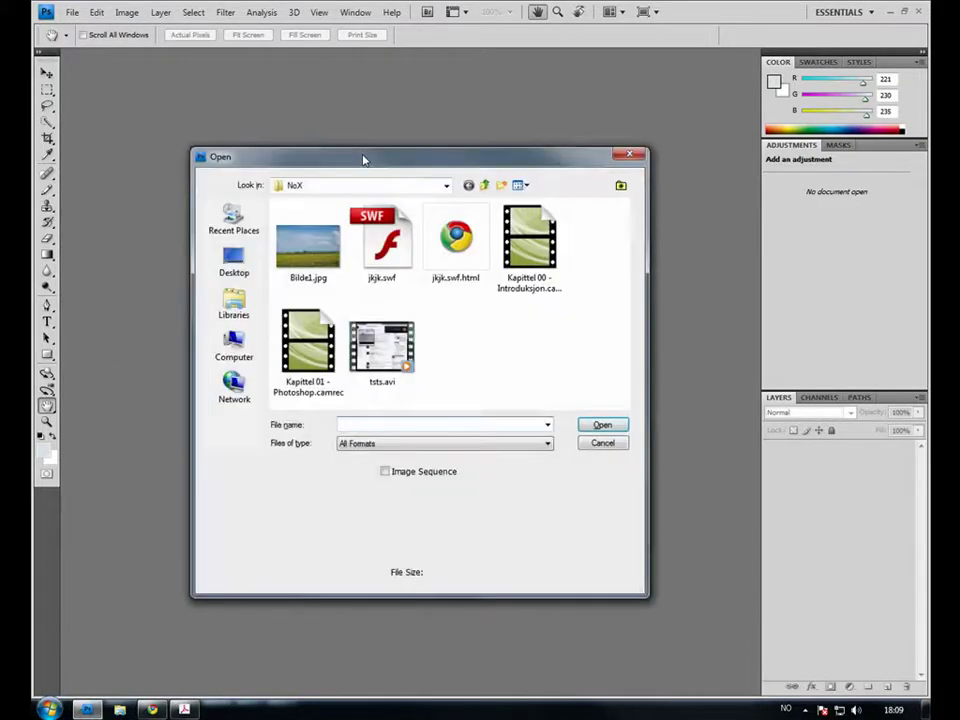
{"action": "key", "text": "Escape"}
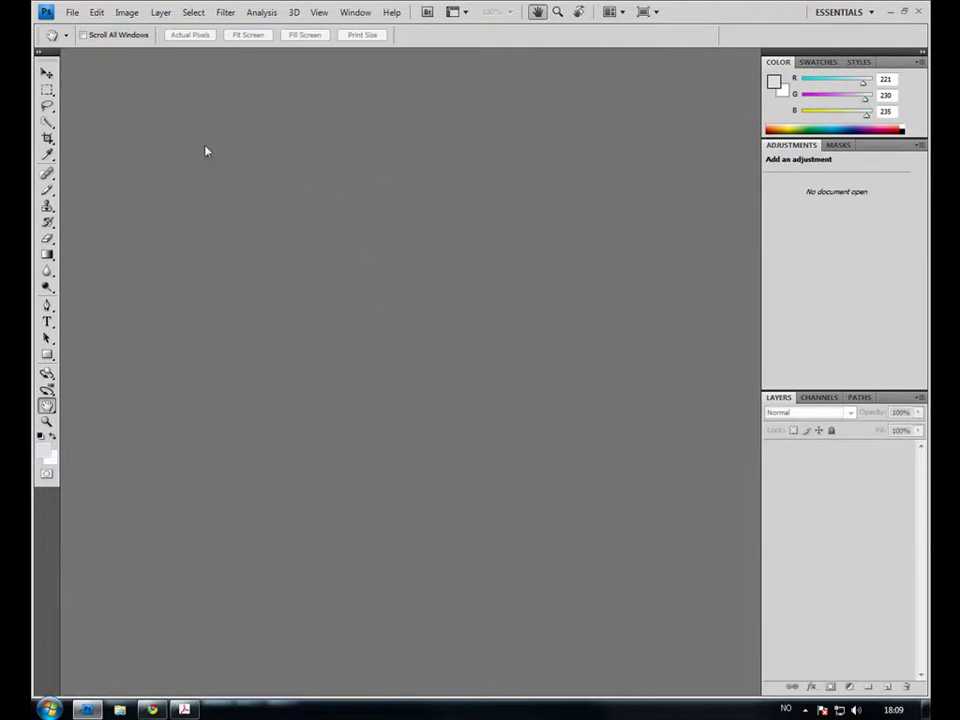
{"action": "double_click", "coordinate": [311, 204]}
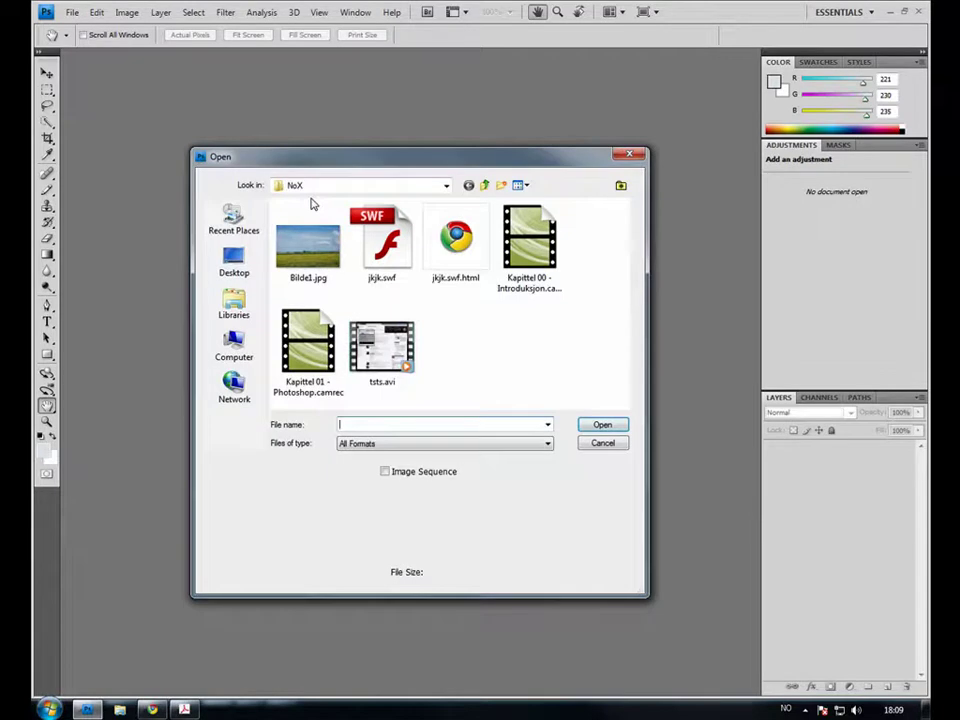
{"action": "left_click_drag", "start_coordinate": [214, 158], "coordinate": [232, 160]}
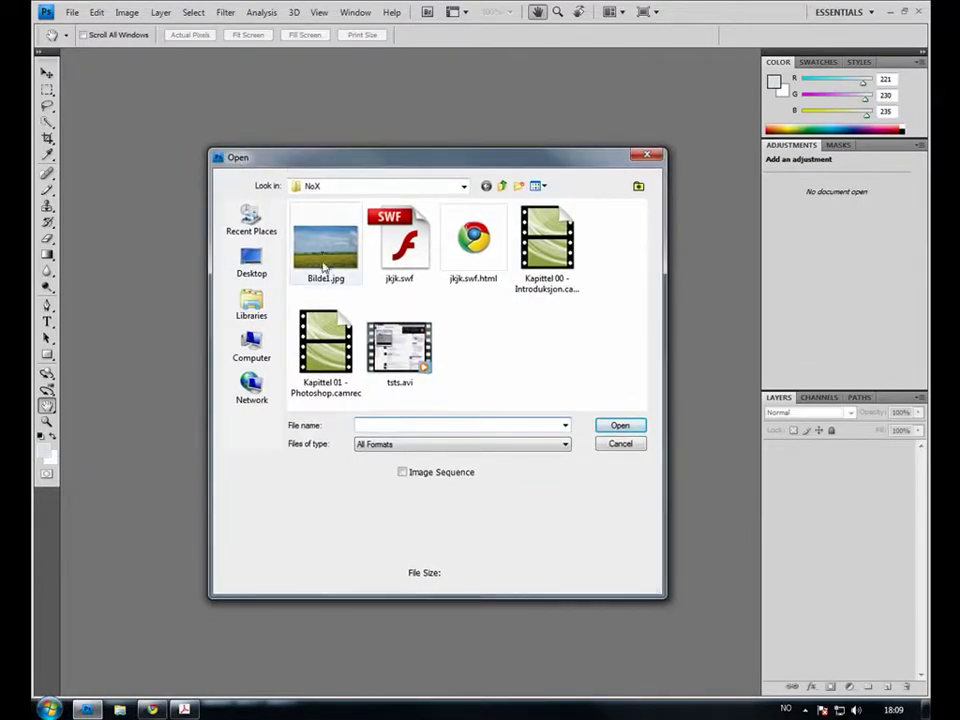
Step: Open Bilde1.jpg from the NoX folder as a new document at 25%
{"action": "double_click", "coordinate": [324, 255]}
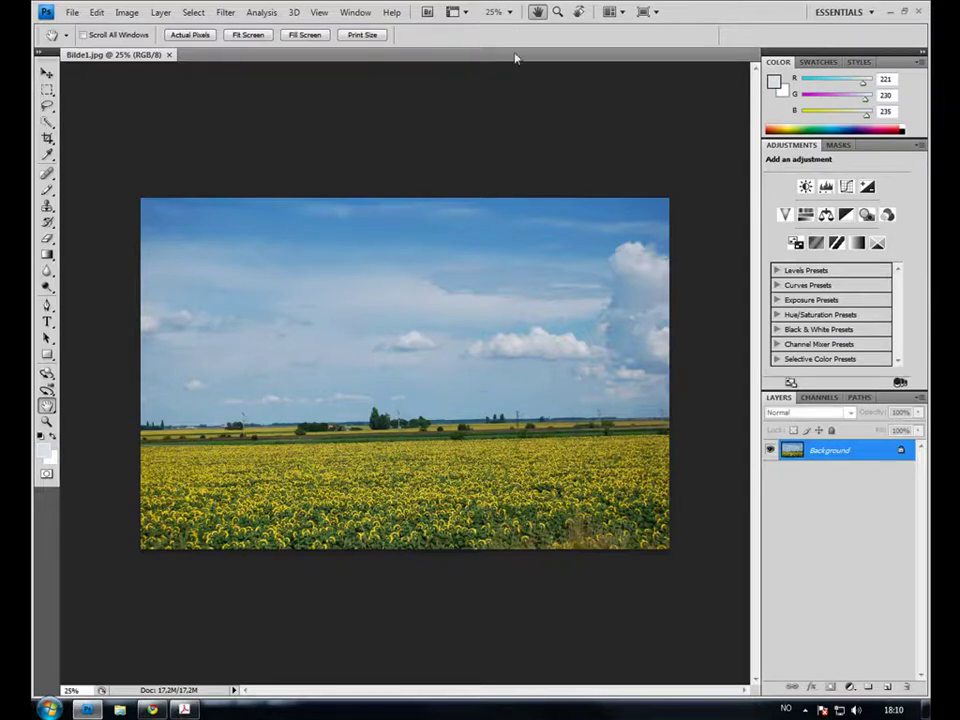
Step: Zoom the sunflower photo out to 16.7%, then progressively in to 100%
{"action": "left_click", "coordinate": [557, 13]}
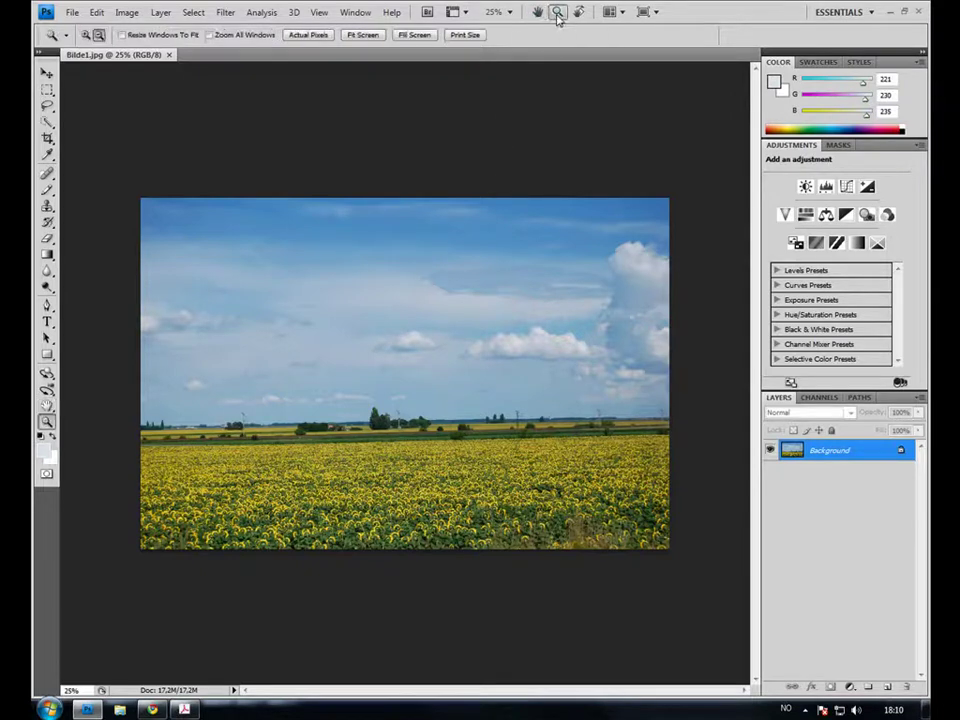
{"action": "left_click", "coordinate": [435, 281], "text": "alt"}
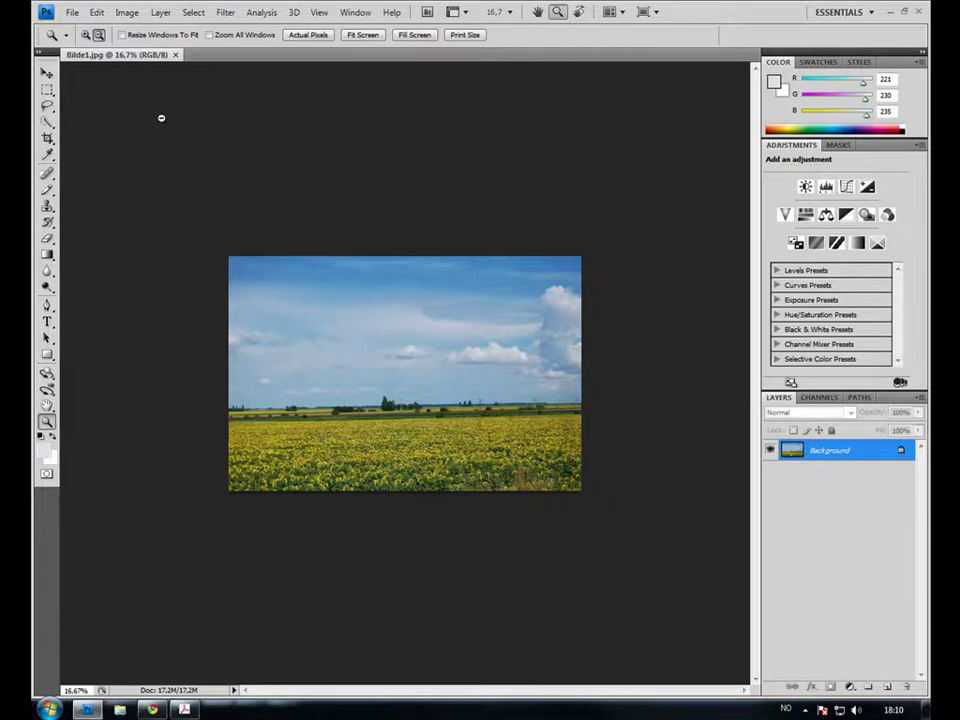
{"action": "left_click", "coordinate": [86, 36]}
{"action": "left_click", "coordinate": [373, 356]}
{"action": "left_click", "coordinate": [376, 357]}
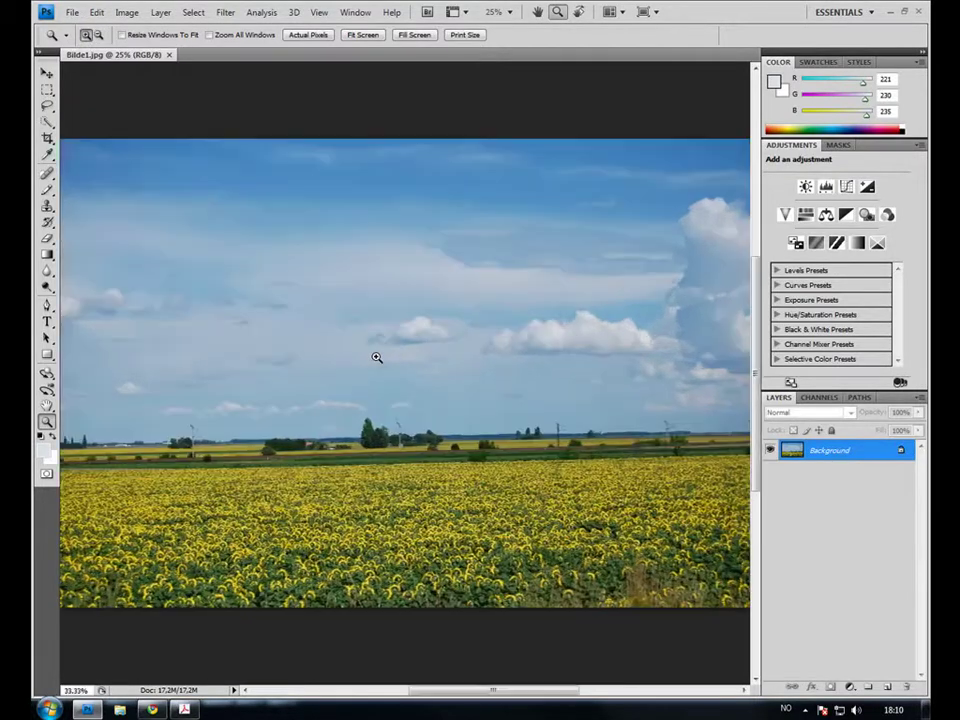
{"action": "left_click", "coordinate": [376, 357]}
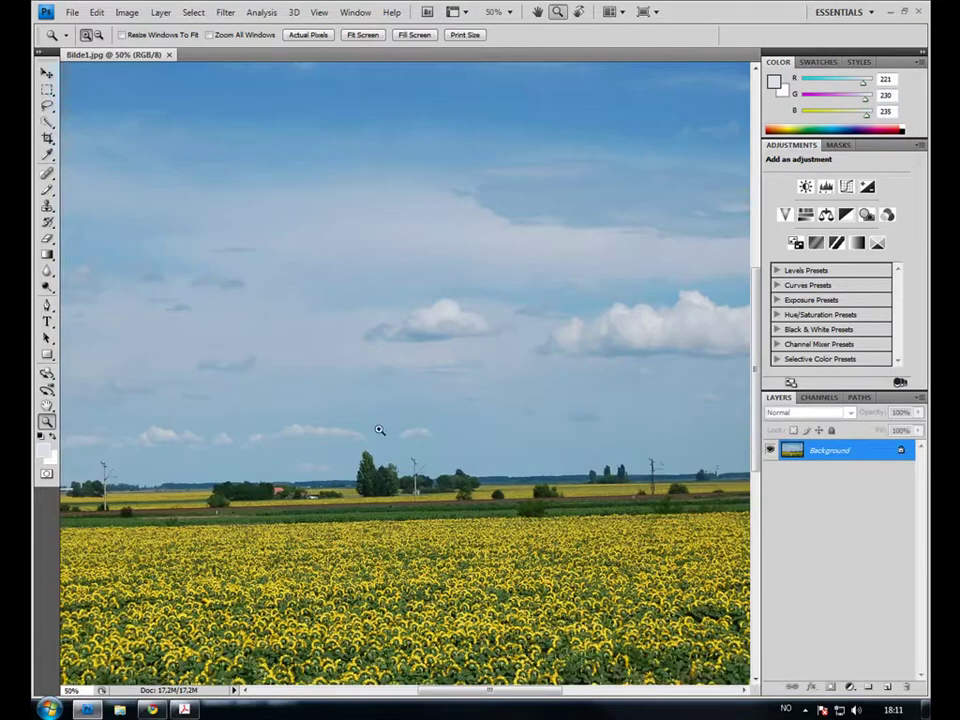
{"action": "left_click", "coordinate": [396, 456]}
{"action": "left_click", "coordinate": [397, 457]}
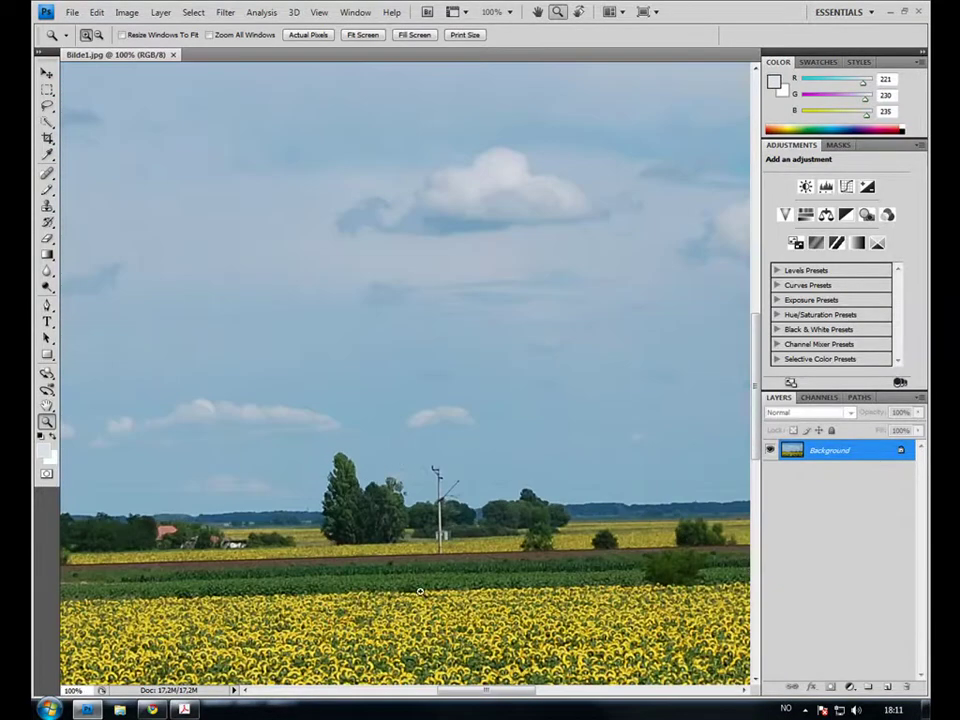
Step: Pan around the sunflower field at 100%, down to the lower edge and back to the treeline
{"action": "left_click", "coordinate": [537, 12]}
{"action": "left_click_drag", "start_coordinate": [425, 435], "coordinate": [547, 273]}
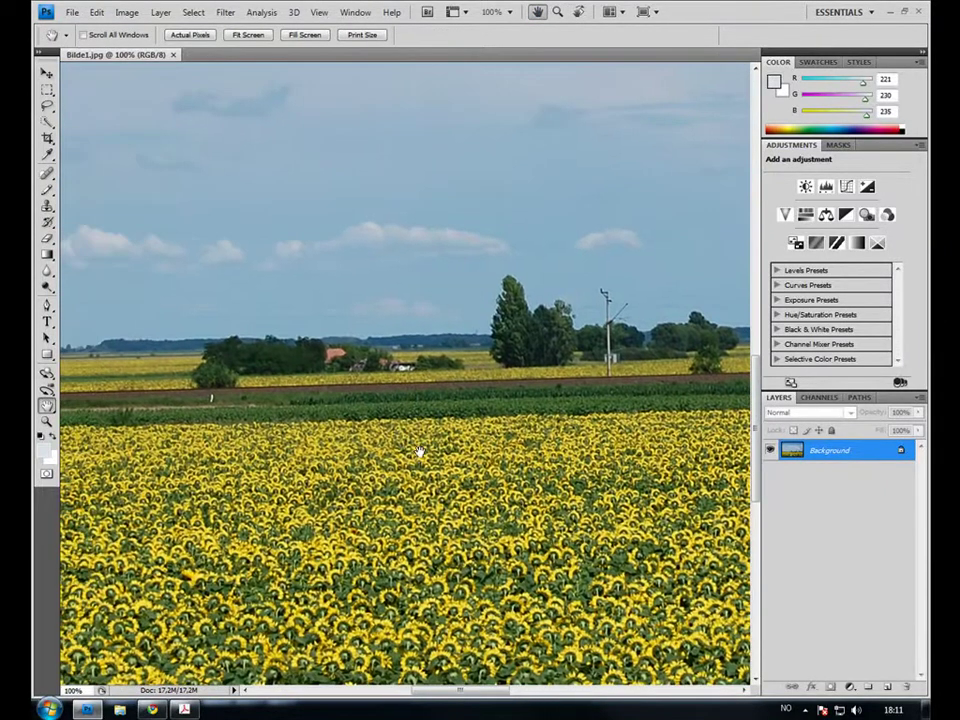
{"action": "left_click_drag", "start_coordinate": [418, 454], "coordinate": [583, 332]}
{"action": "left_click_drag", "start_coordinate": [514, 519], "coordinate": [357, 418]}
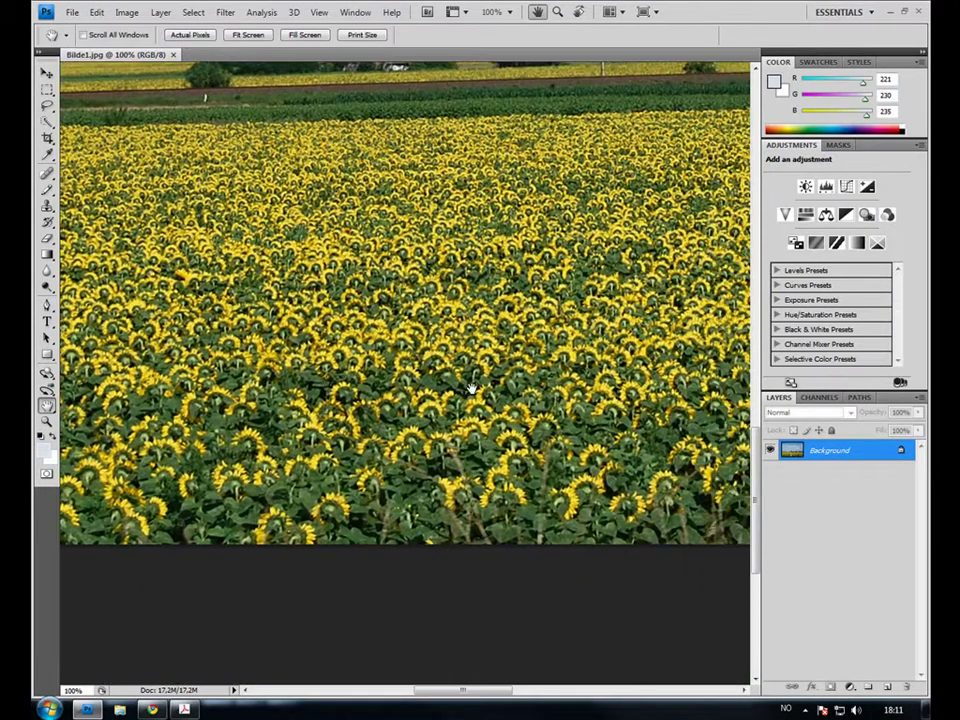
{"action": "left_click_drag", "start_coordinate": [467, 385], "coordinate": [500, 475]}
{"action": "mouse_move", "coordinate": [527, 388]}
{"action": "left_mouse_down"}
{"action": "mouse_move", "coordinate": [359, 505]}
{"action": "mouse_move", "coordinate": [349, 589]}
{"action": "mouse_move", "coordinate": [336, 450]}
{"action": "mouse_move", "coordinate": [520, 384]}
{"action": "left_mouse_up"}
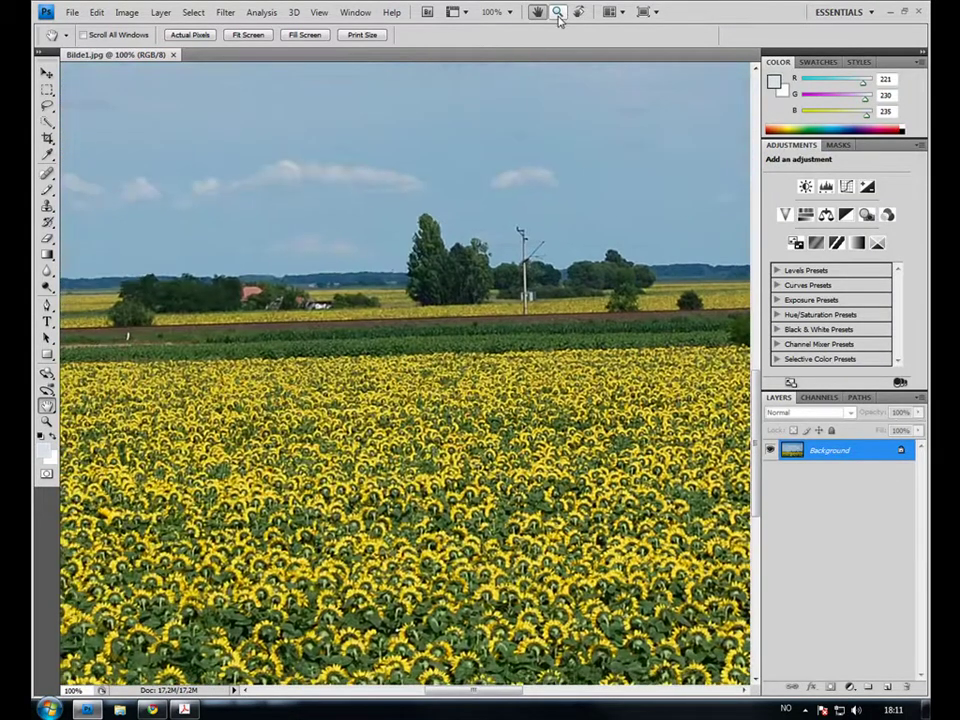
Step: Zoom the photo out through 50% and 33.3% to 25%
{"action": "left_click", "coordinate": [559, 14]}
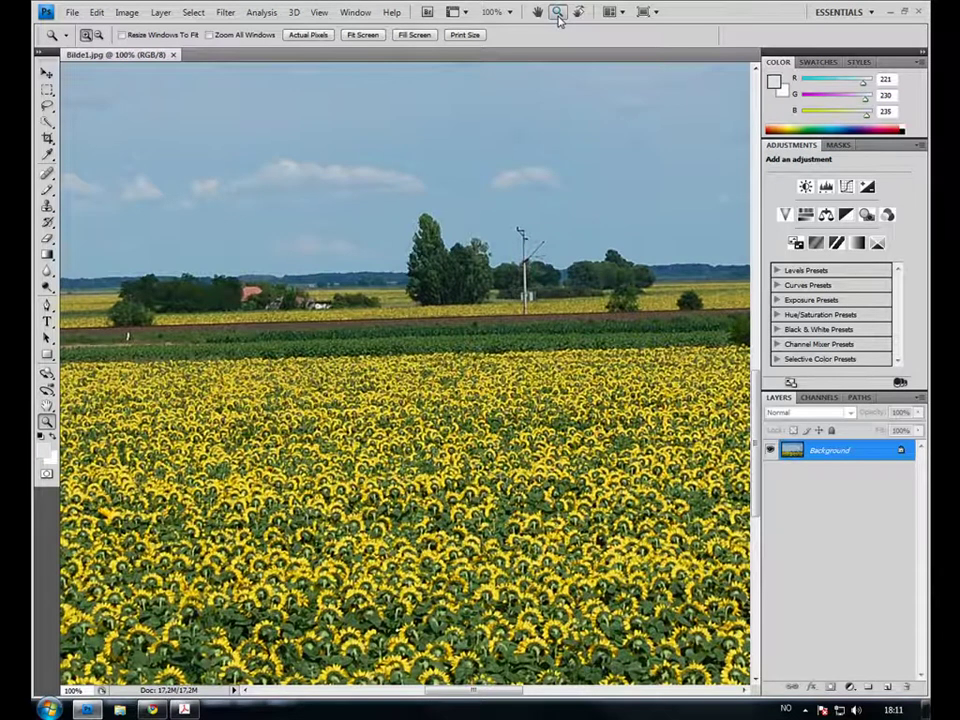
{"action": "left_click", "coordinate": [100, 37]}
{"action": "left_click", "coordinate": [428, 346]}
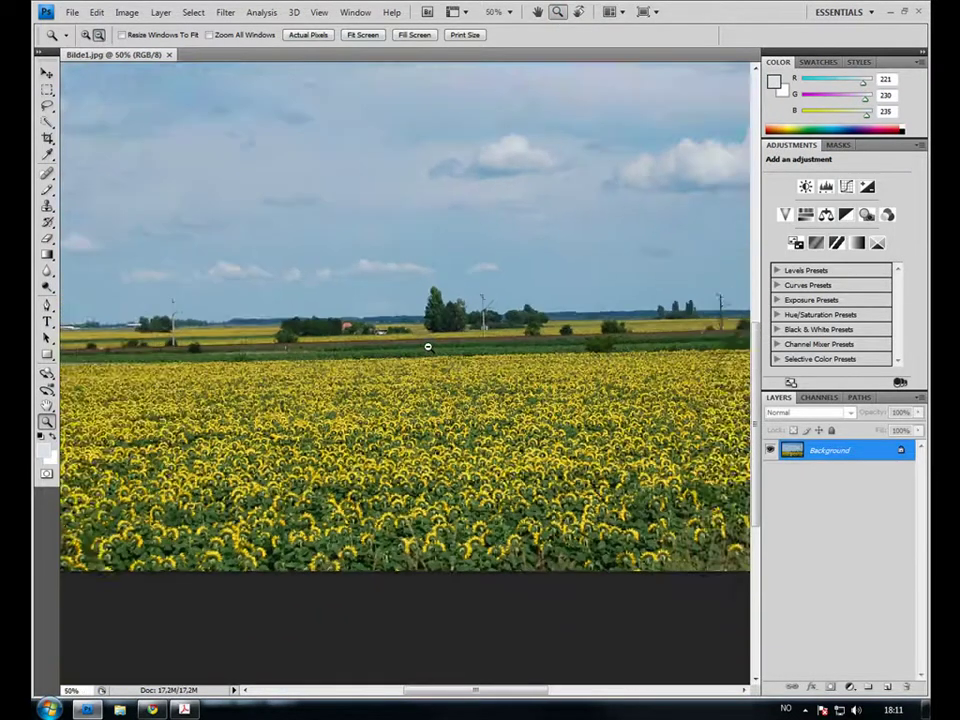
{"action": "left_click", "coordinate": [428, 346]}
{"action": "left_click", "coordinate": [428, 346]}
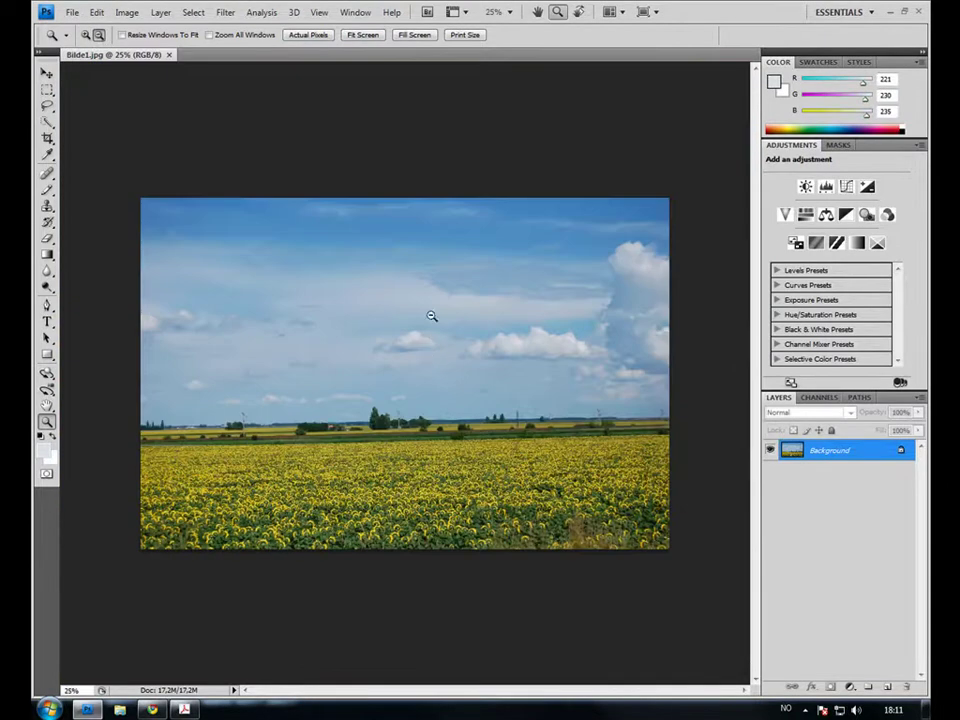
{"action": "left_click", "coordinate": [537, 12]}
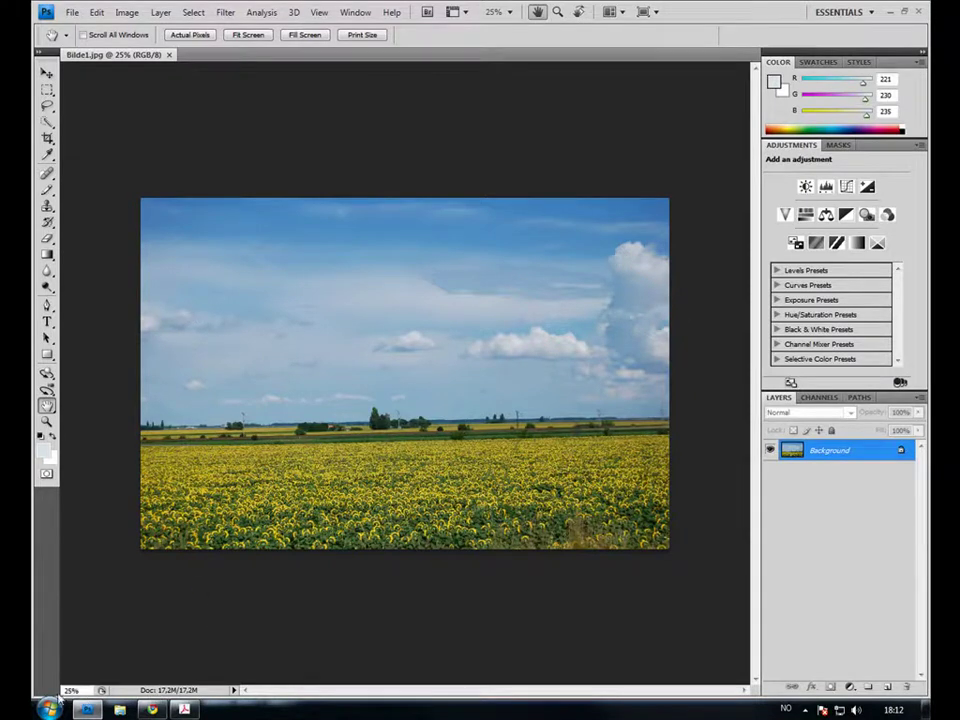
Step: Set the status-bar zoom to 50%, then 25%, and display the 3008 × 2000 px, 300 ppi size info
{"action": "left_click_drag", "start_coordinate": [87, 690], "coordinate": [33, 692]}
{"action": "type", "text": "50"}
{"action": "key", "text": "Return"}
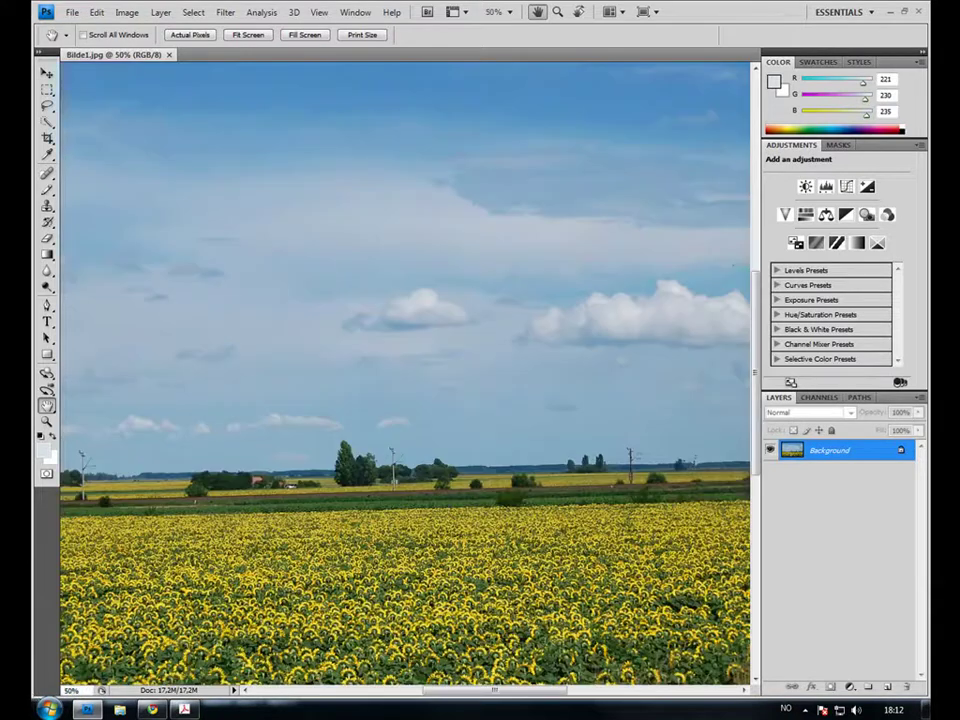
{"action": "type", "text": "25"}
{"action": "key", "text": "Return"}
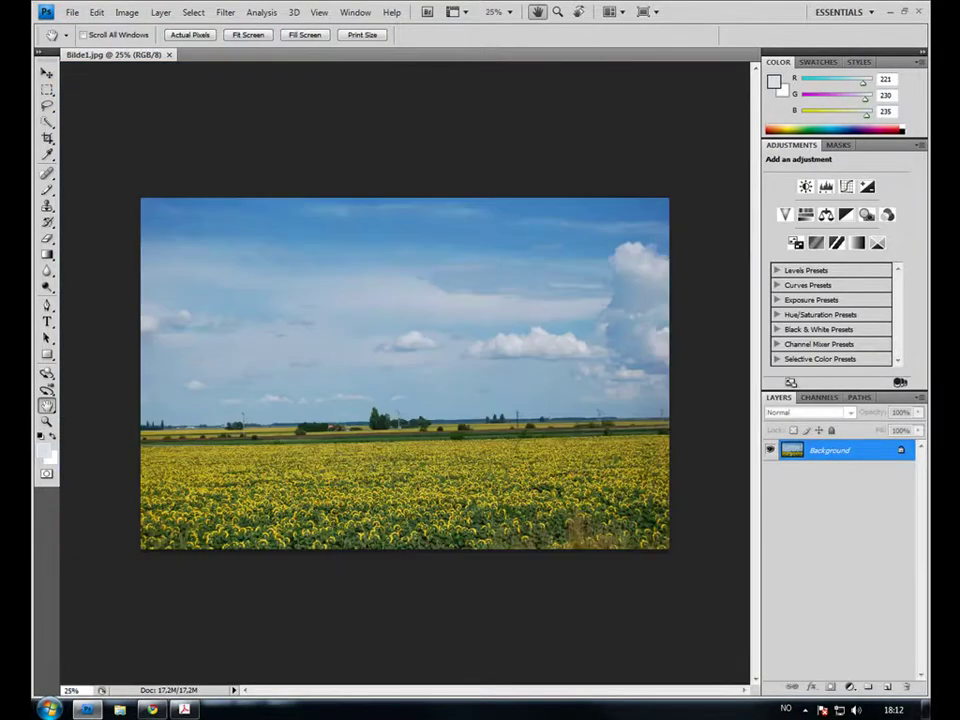
{"action": "left_click", "coordinate": [165, 695], "text": "alt"}
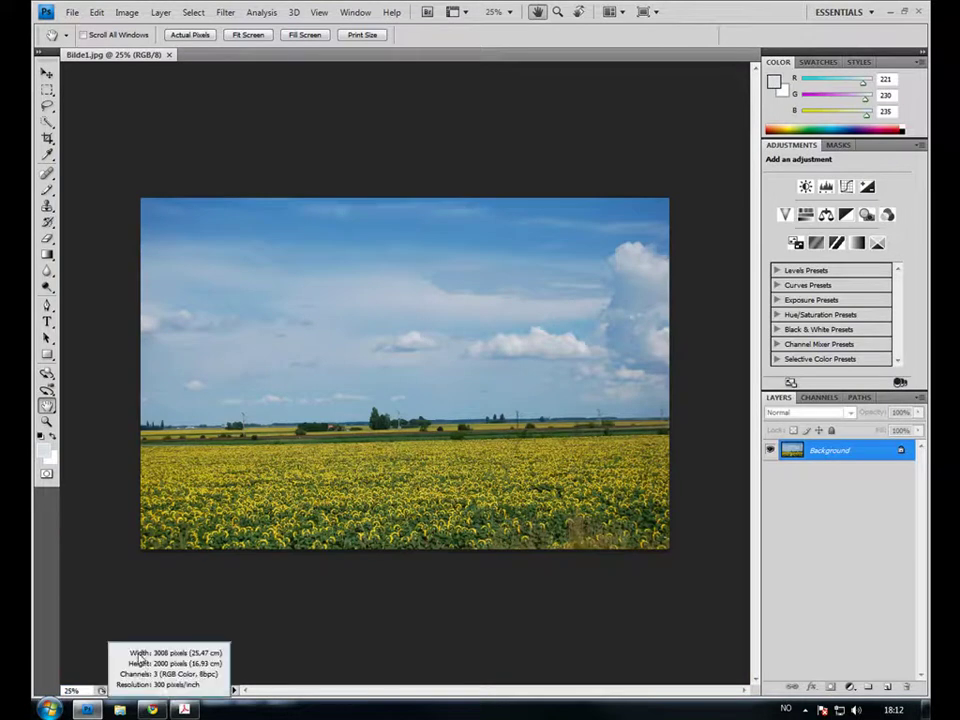